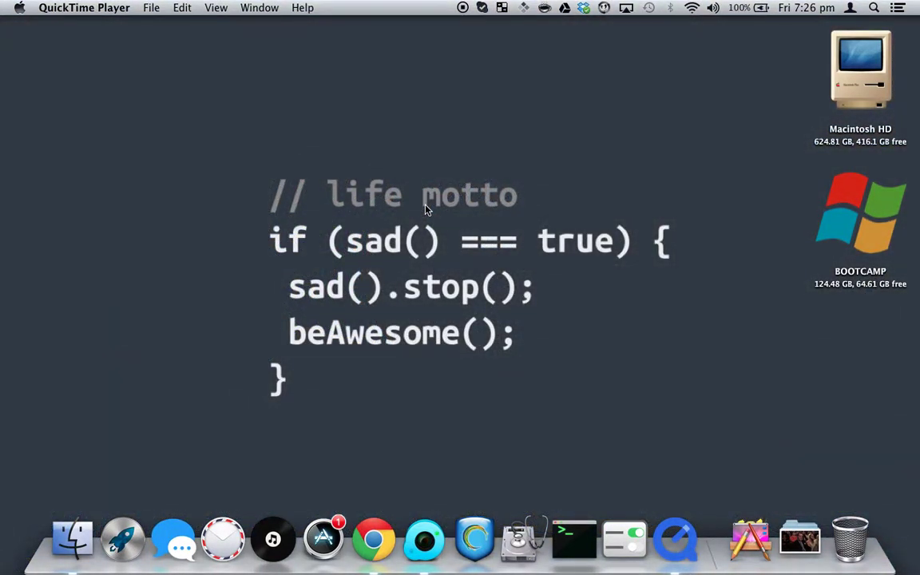
- Launch iFunBox through a system search and dismiss the advertisement shown over its welcome page
{"action": "left_click", "coordinate": [429, 203]}
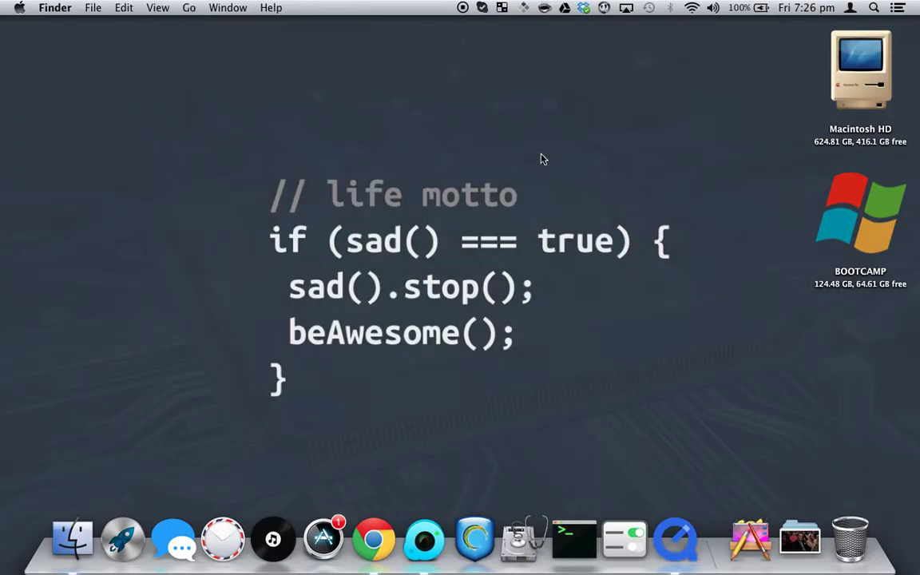
{"action": "key", "text": "super+space"}
{"action": "type", "text": "ifun"}
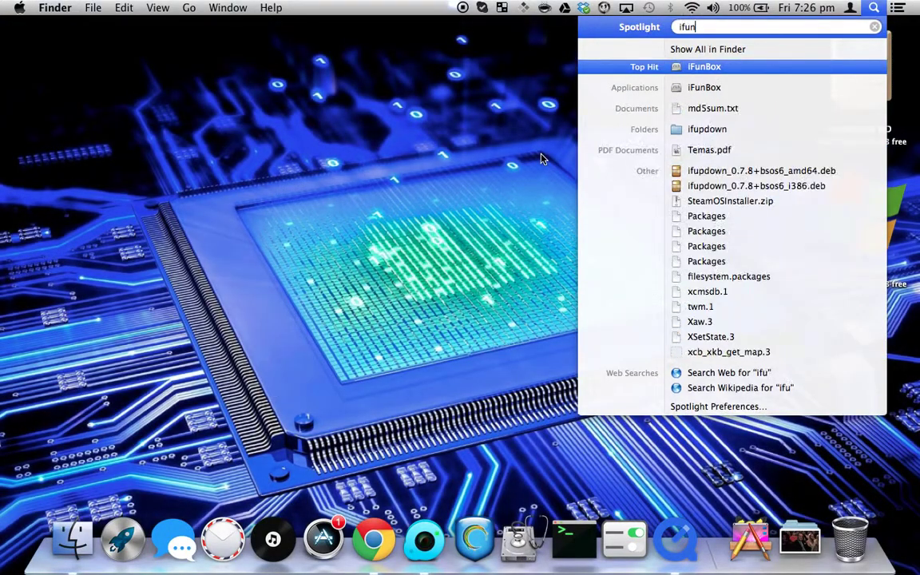
{"action": "key", "text": "Return"}
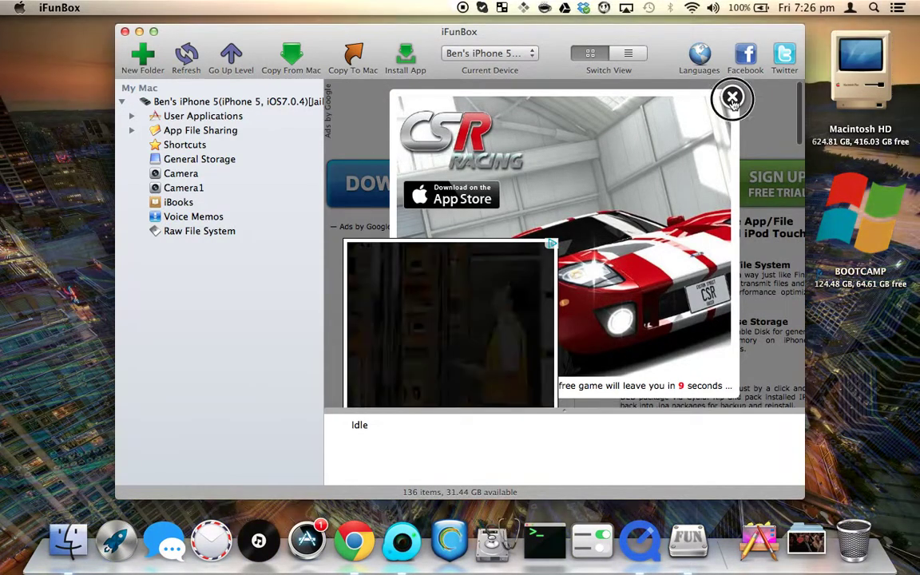
{"action": "left_click", "coordinate": [733, 99]}
- Find WhatsApp among the iPhone 5's user applications and open its app folder
{"action": "left_click", "coordinate": [150, 101]}
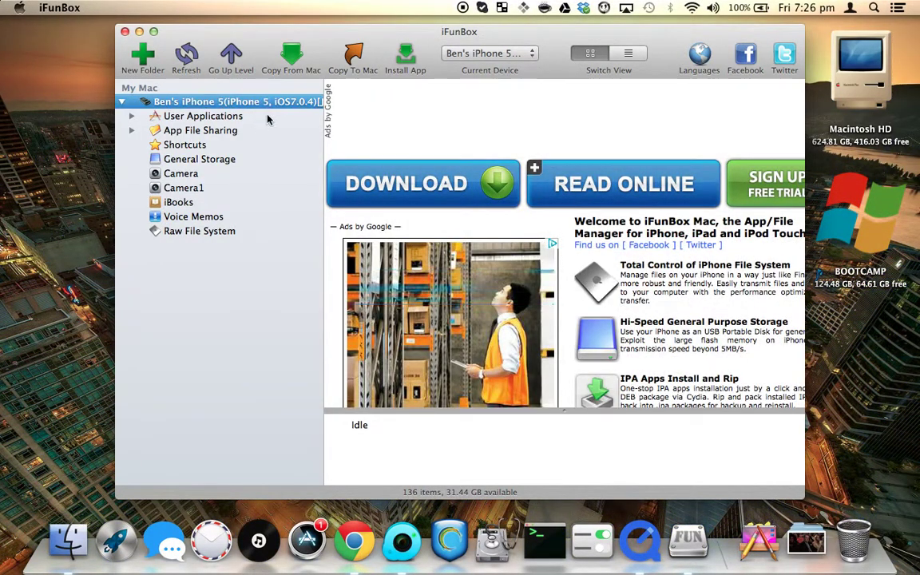
{"action": "left_click", "coordinate": [201, 117]}
{"action": "scroll", "coordinate": [562, 326], "scroll_direction": "down", "scroll_amount": 5}
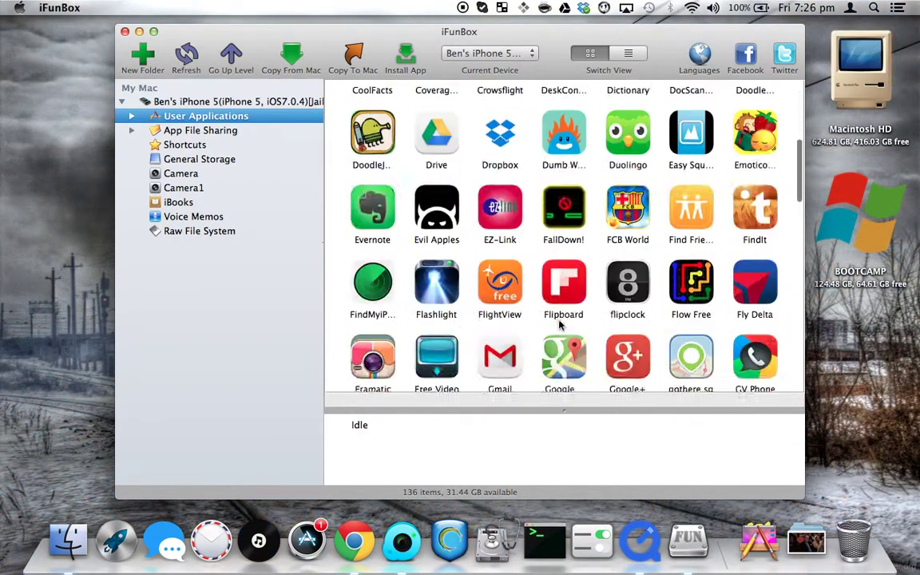
{"action": "scroll", "coordinate": [563, 326], "scroll_direction": "down", "scroll_amount": 15}
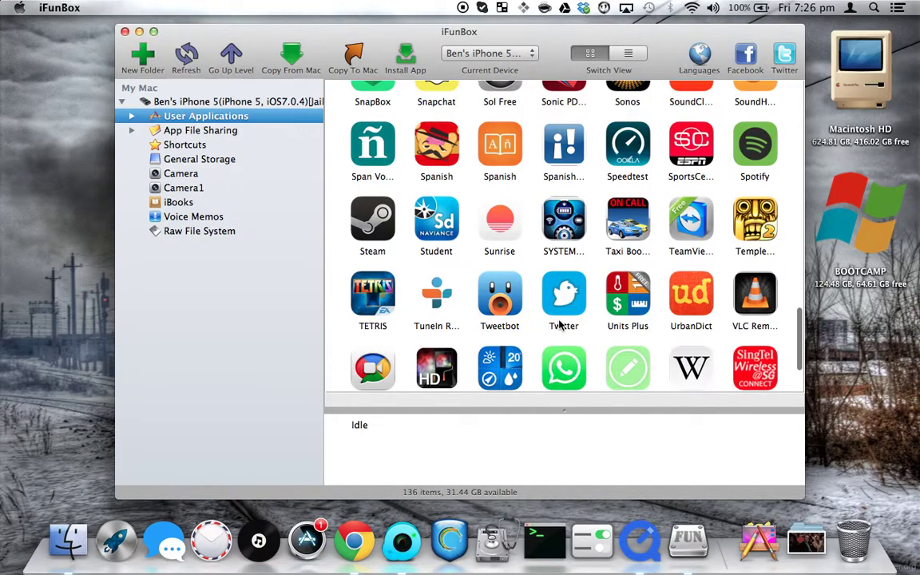
{"action": "scroll", "coordinate": [561, 366], "scroll_direction": "down", "scroll_amount": 2}
{"action": "left_click", "coordinate": [561, 315]}
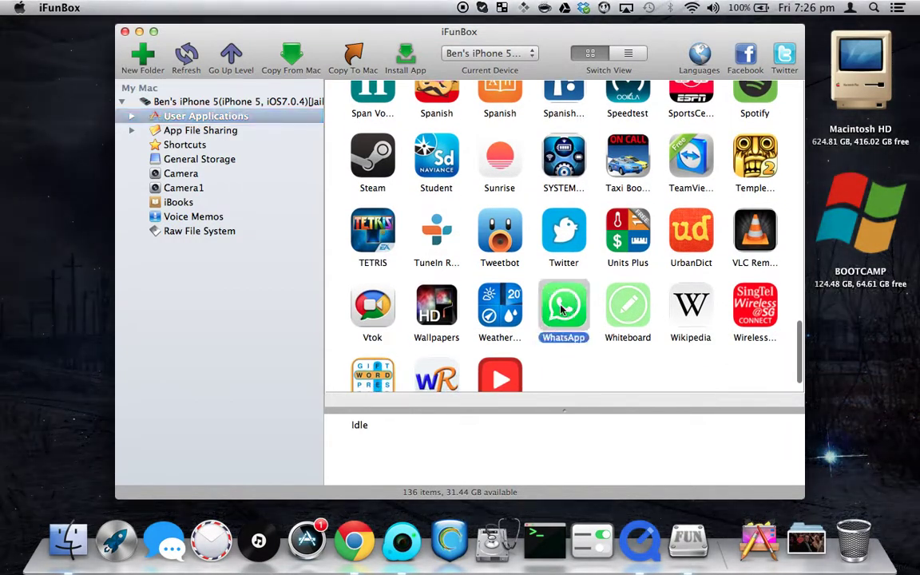
{"action": "scroll", "coordinate": [562, 310], "scroll_direction": "up", "scroll_amount": 1}
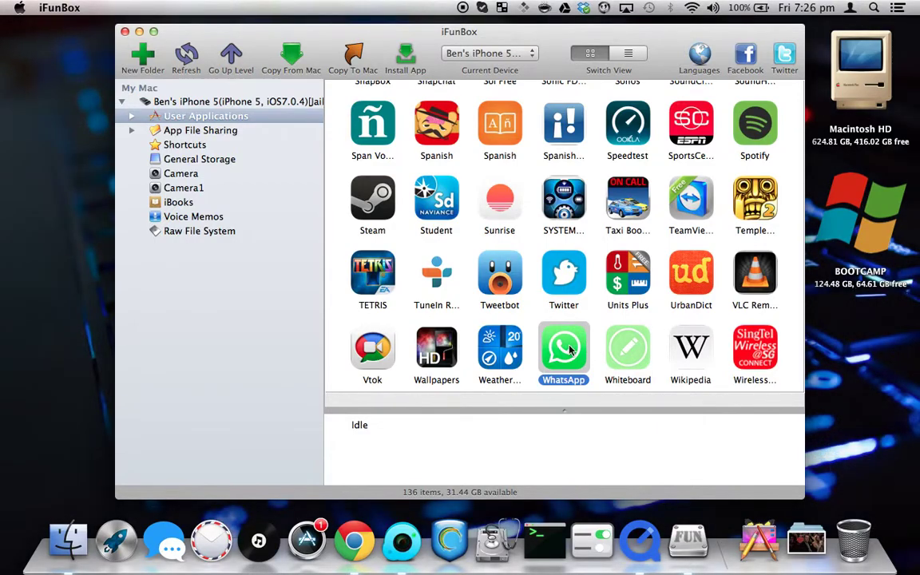
{"action": "scroll", "coordinate": [569, 350], "scroll_direction": "down", "scroll_amount": 1}
{"action": "right_click", "coordinate": [569, 350]}
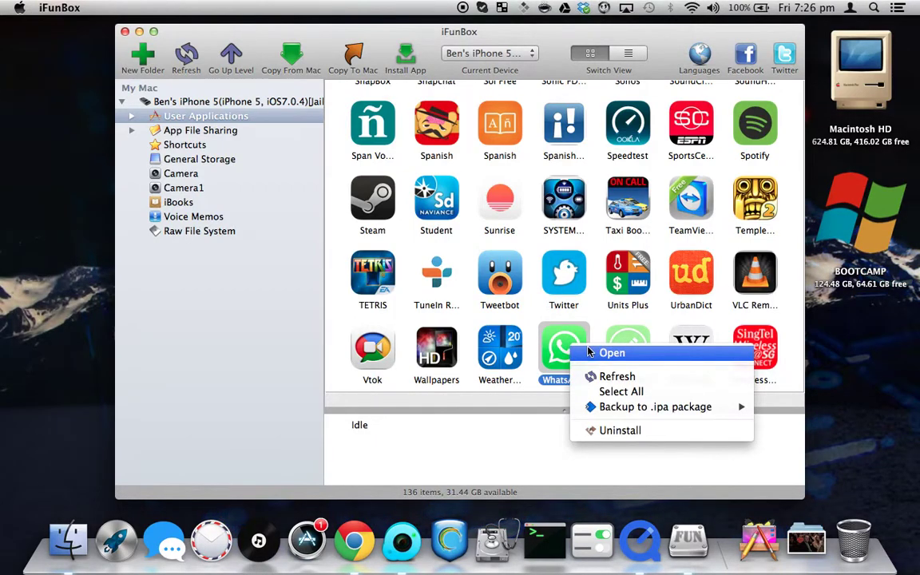
{"action": "left_click", "coordinate": [587, 351]}
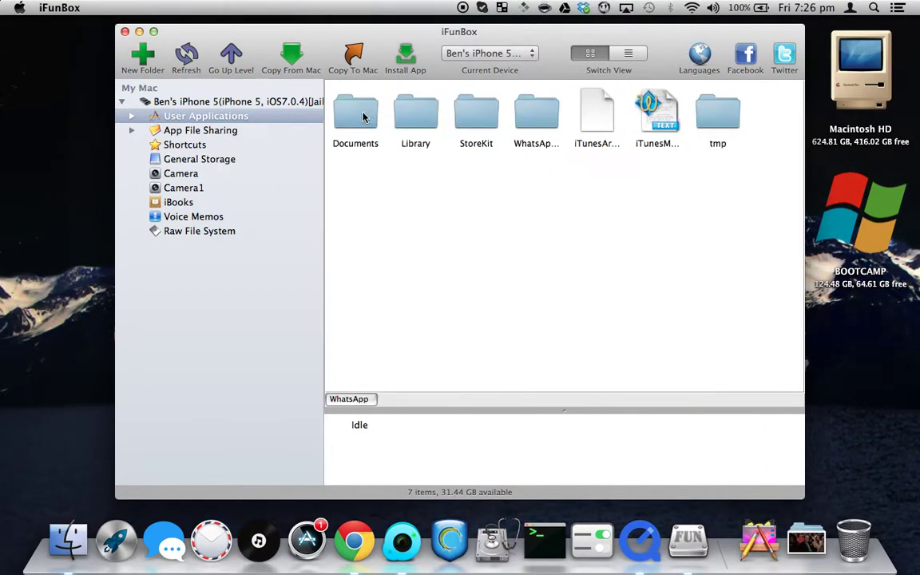
- Copy WhatsApp's Documents and Library folders from the iPhone to the Mac's Desktop
{"action": "left_click", "coordinate": [363, 117]}
{"action": "left_click", "coordinate": [414, 117], "text": "super"}
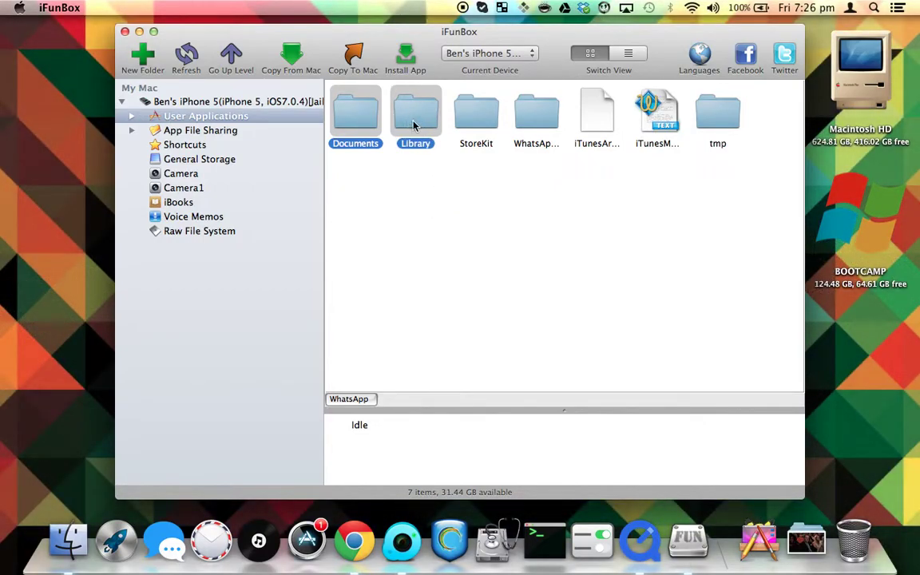
{"action": "left_click", "coordinate": [369, 187]}
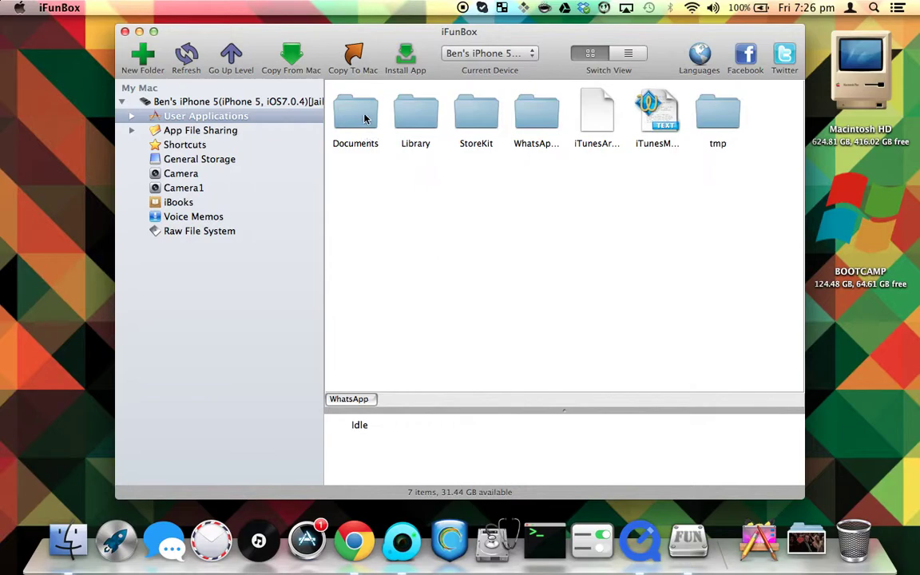
{"action": "left_click", "coordinate": [361, 116]}
{"action": "left_click", "coordinate": [384, 107], "text": "super"}
{"action": "left_click", "coordinate": [355, 58]}
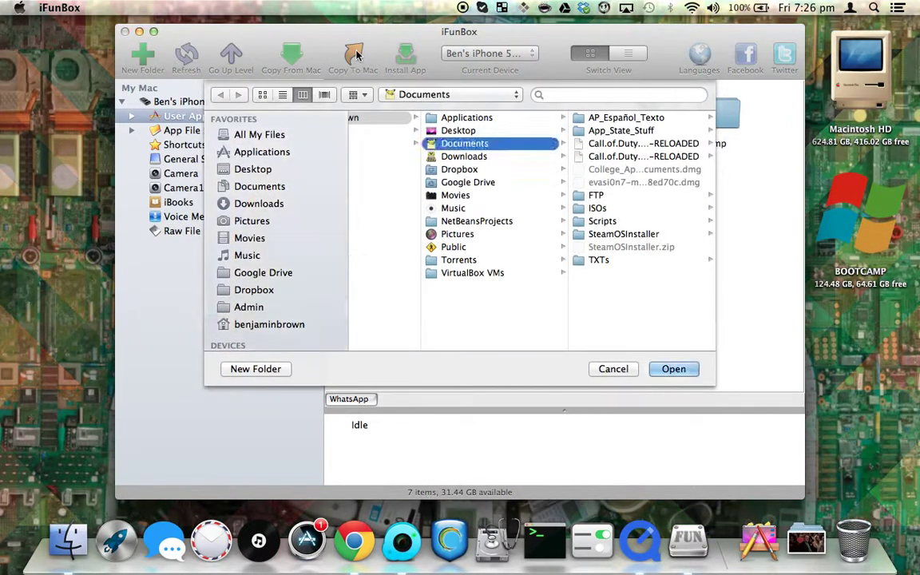
{"action": "left_click", "coordinate": [254, 171]}
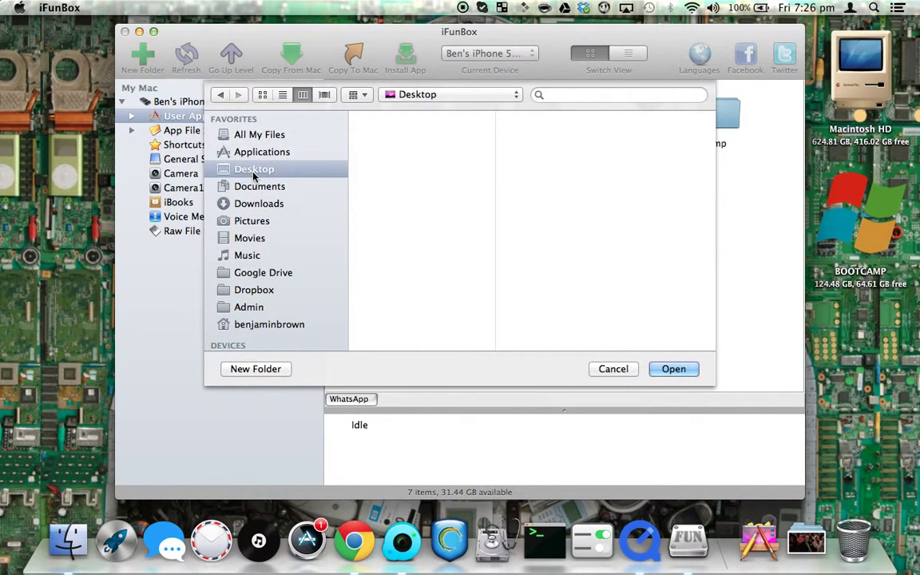
{"action": "key", "text": "Return"}
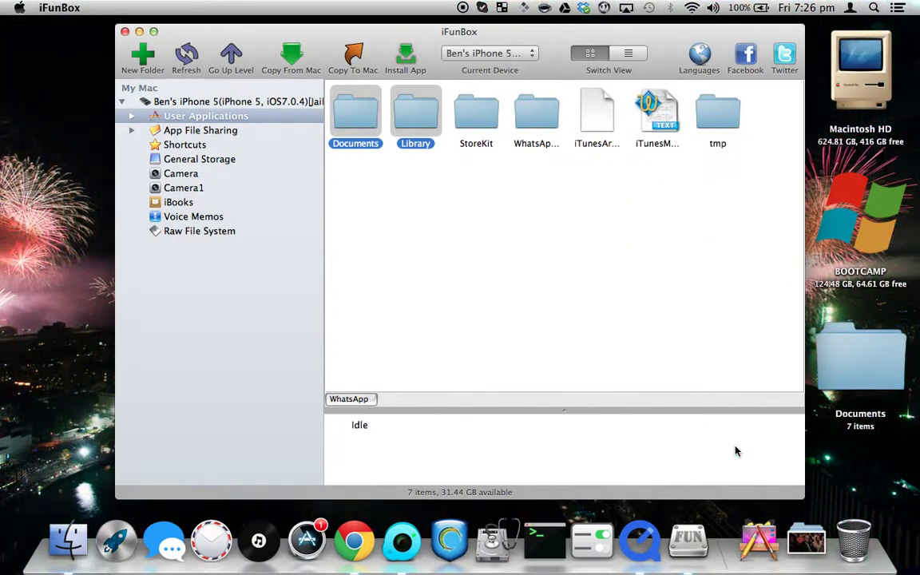
- Clear the folder selection in WhatsApp's app folder and go back to the iPhone's device entry
{"action": "mouse_move", "coordinate": [918, 574]}
{"action": "left_click", "coordinate": [649, 352]}
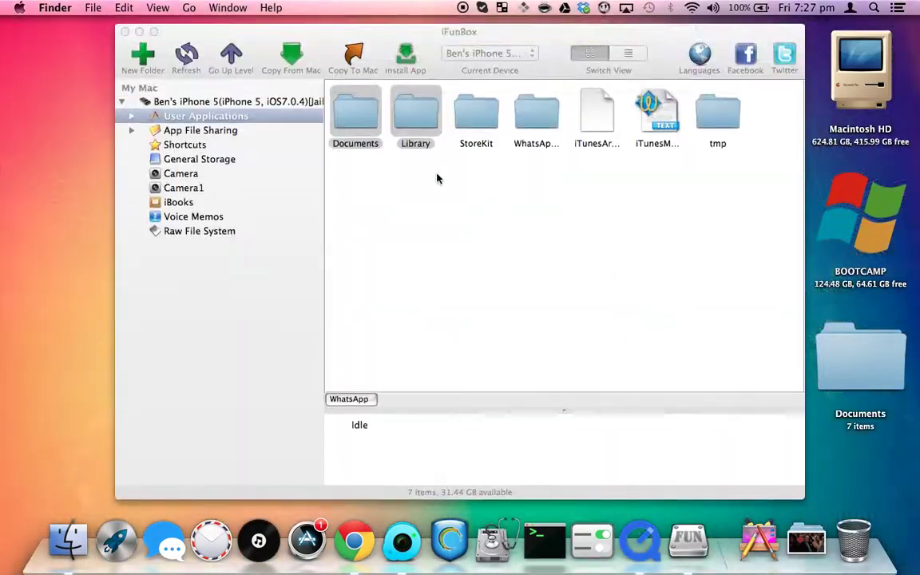
{"action": "left_click", "coordinate": [438, 261]}
{"action": "left_click", "coordinate": [417, 240]}
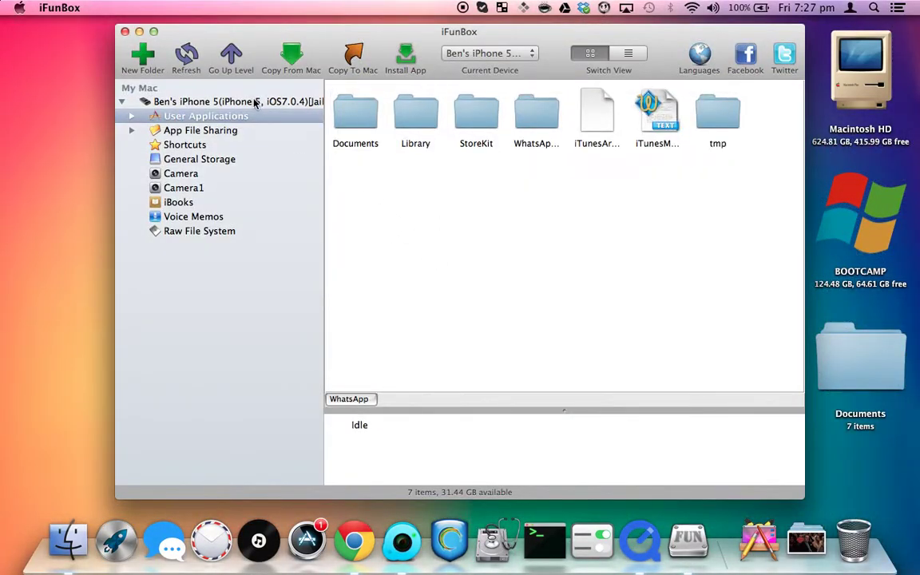
{"action": "left_click", "coordinate": [252, 104]}
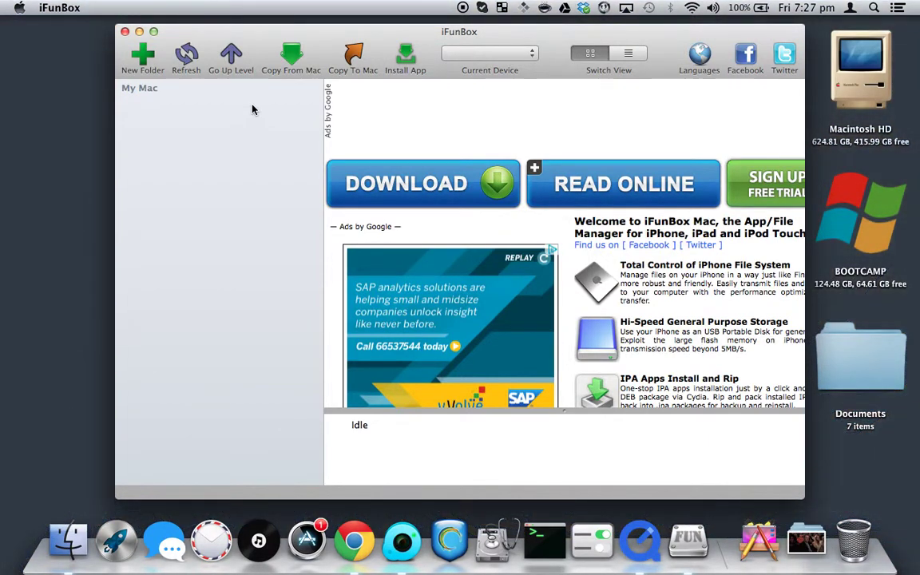
- Switch to Finder and open the Mobile Applications folder inside Music, iTunes, iTunes Media
{"action": "left_click", "coordinate": [68, 541]}
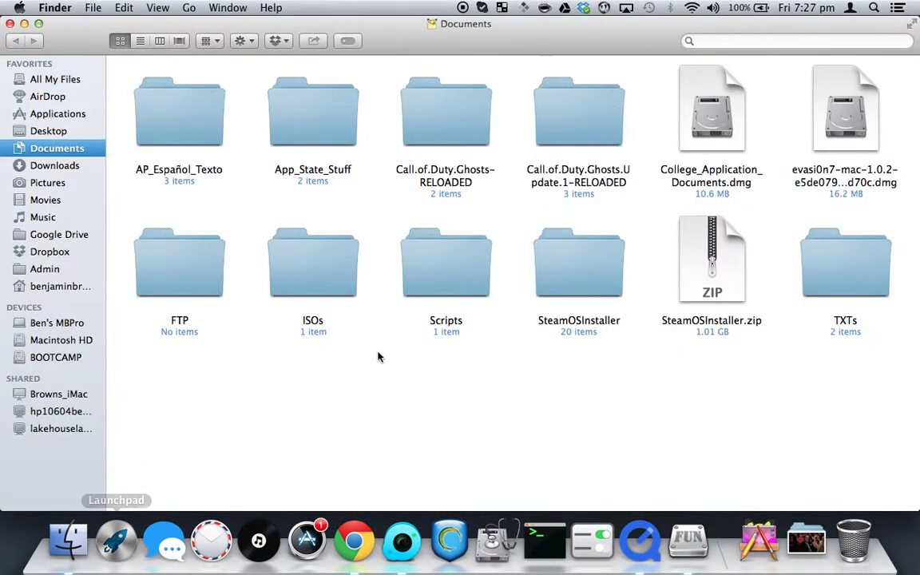
{"action": "left_click", "coordinate": [60, 286]}
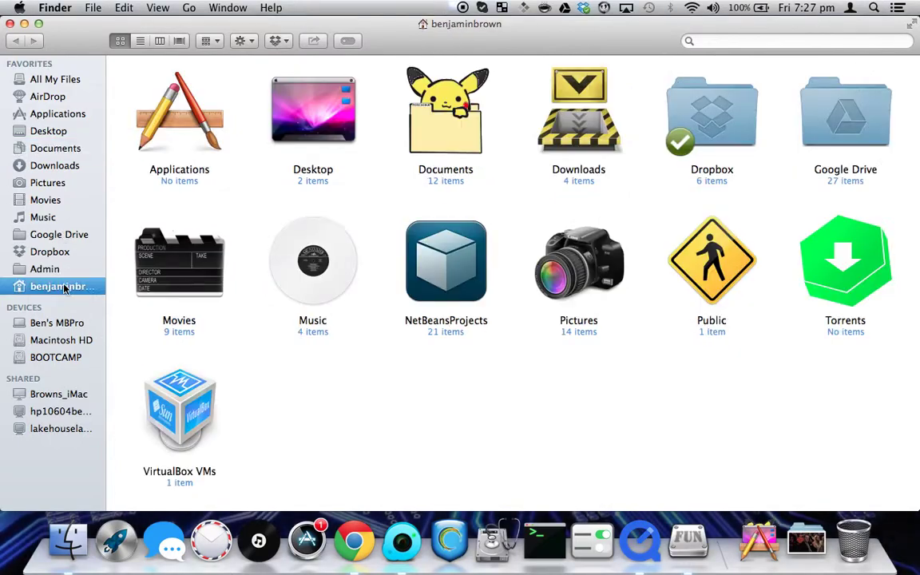
{"action": "left_click", "coordinate": [42, 204]}
{"action": "left_click", "coordinate": [45, 218]}
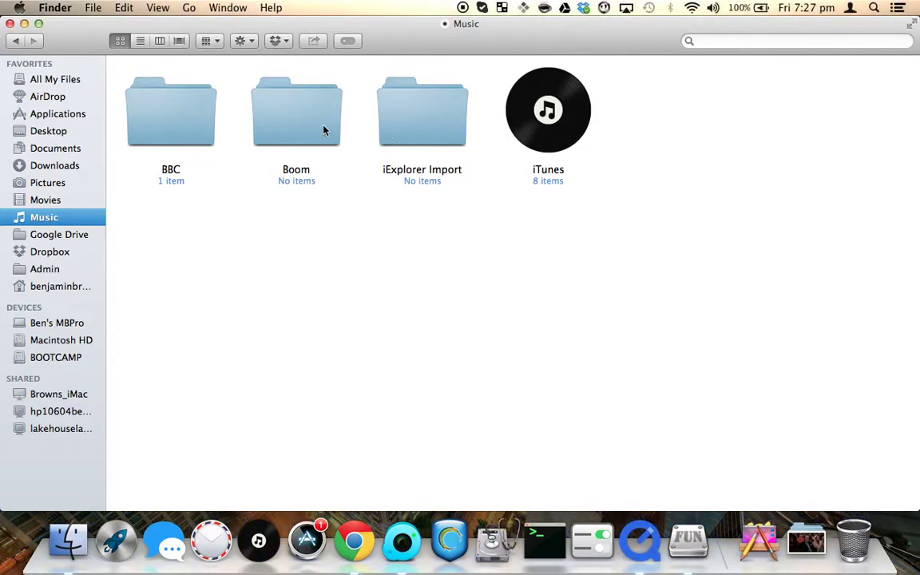
{"action": "double_click", "coordinate": [530, 119]}
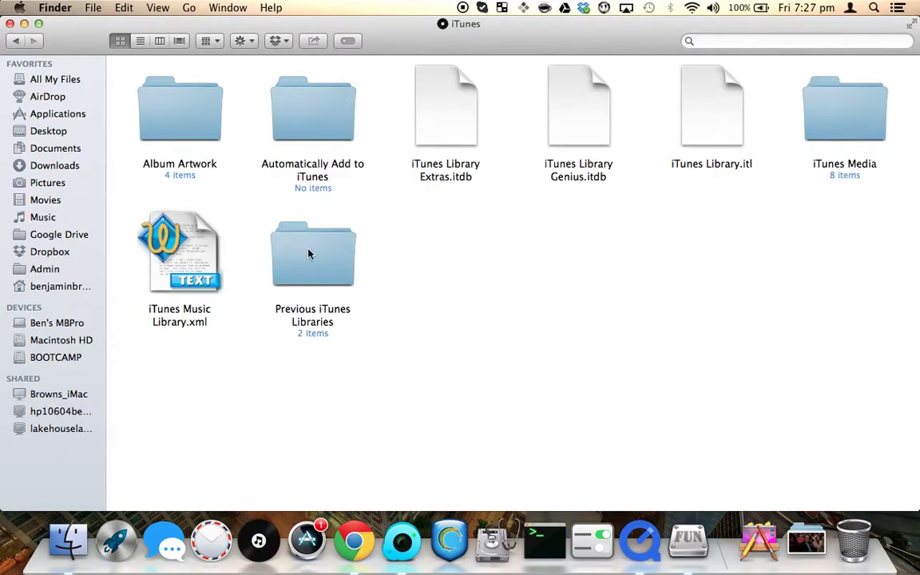
{"action": "double_click", "coordinate": [803, 120]}
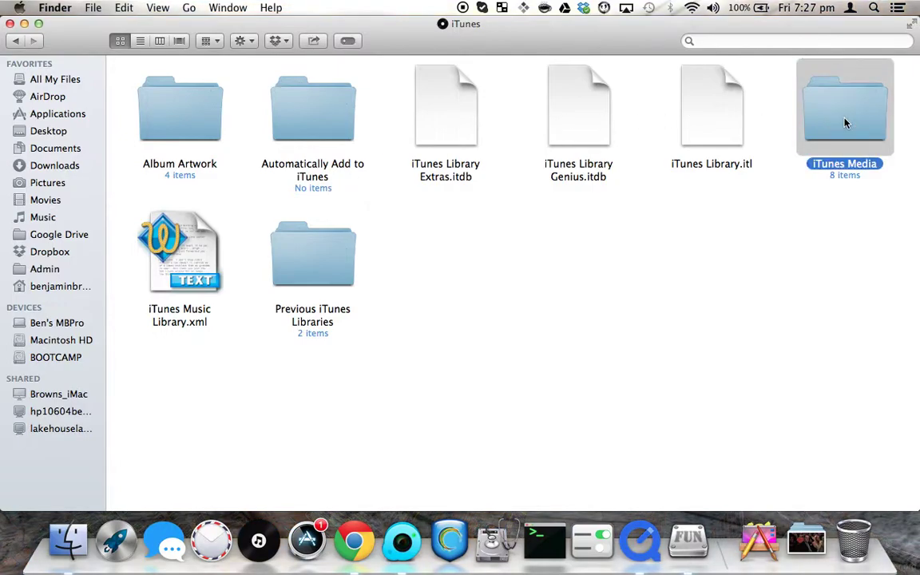
{"action": "double_click", "coordinate": [700, 119]}
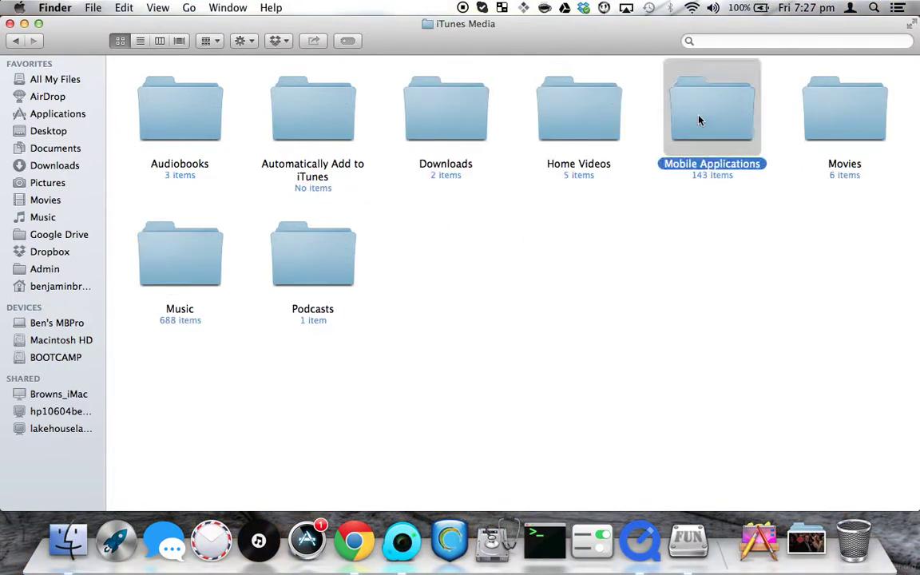
- Locate the WhatsApp 2.11.7.ipa file among the mobile applications, then close the Finder window
{"action": "key", "text": "w"}
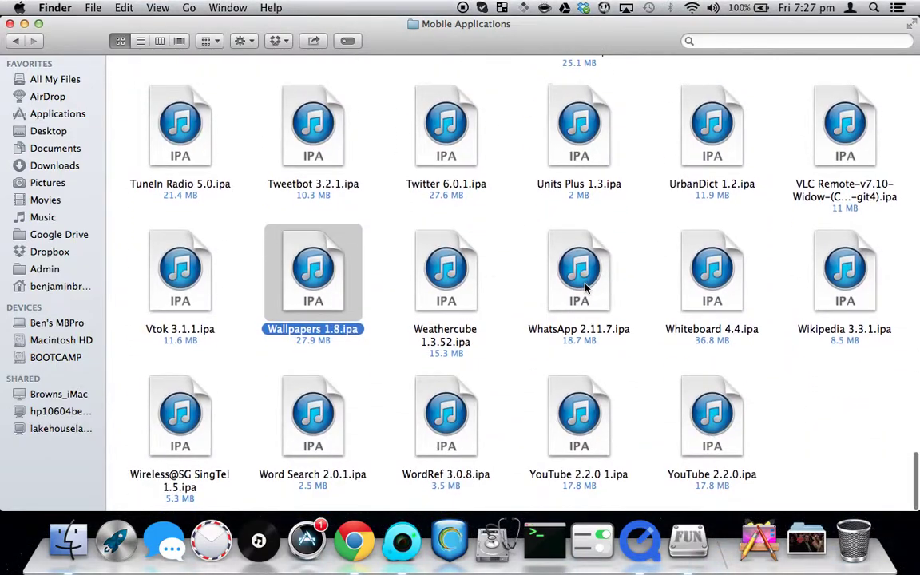
{"action": "left_click", "coordinate": [577, 271]}
{"action": "left_click", "coordinate": [647, 290]}
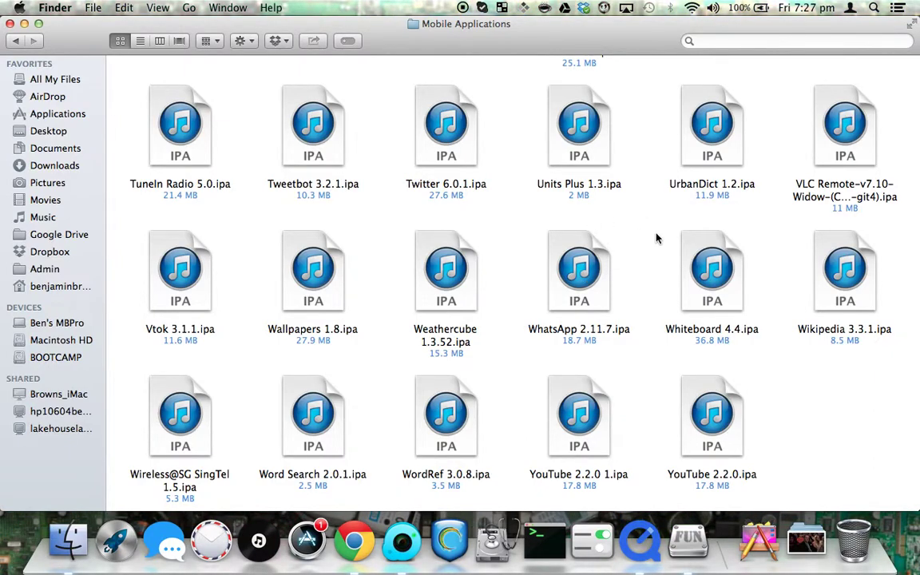
{"action": "key", "text": "super+w"}
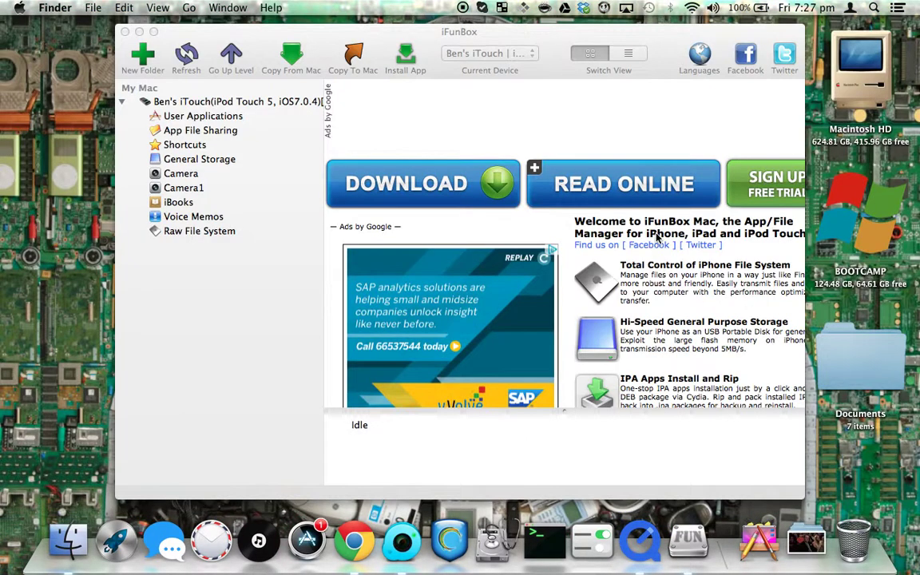
- Switch back to iFunBox and open the user applications of the connected iPod Touch 5
{"action": "left_click", "coordinate": [167, 301]}
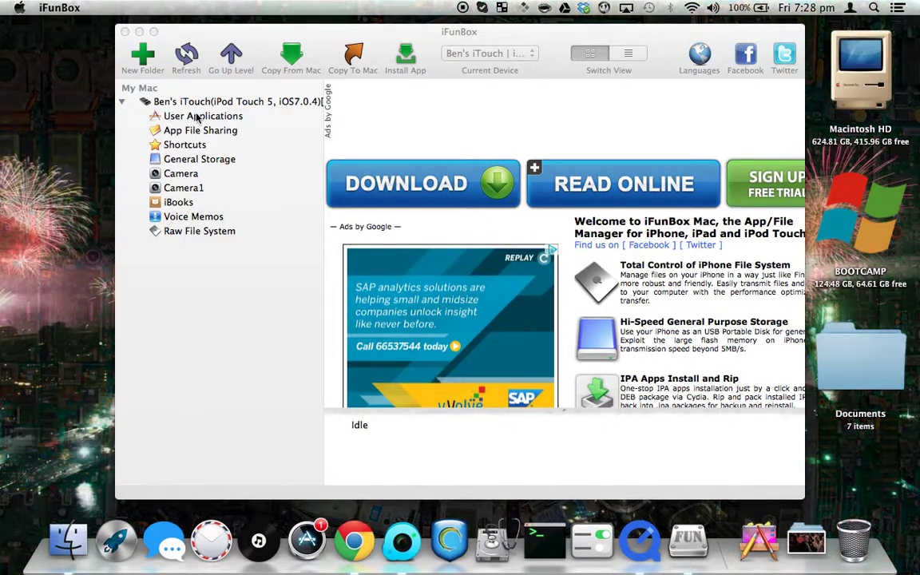
{"action": "left_click_drag", "start_coordinate": [390, 28], "coordinate": [388, 20]}
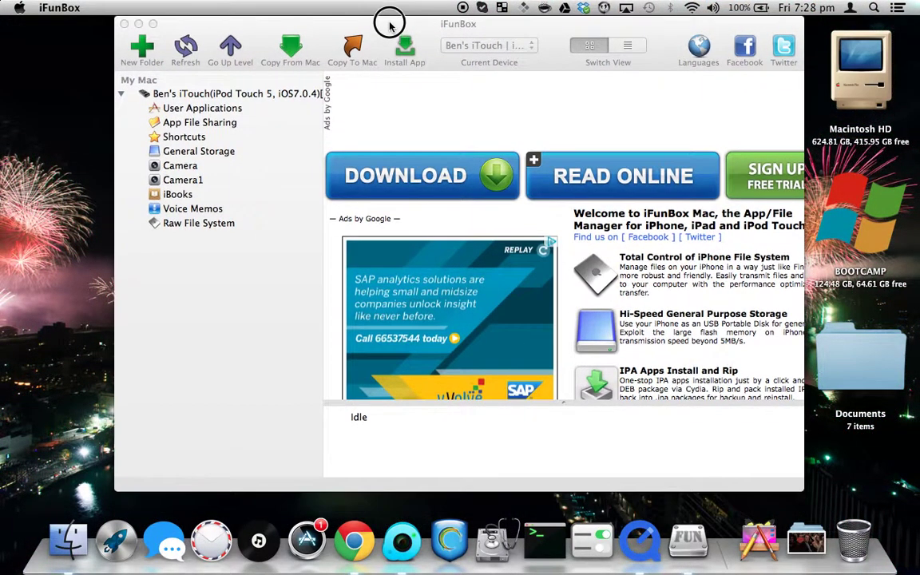
{"action": "left_click", "coordinate": [248, 94]}
{"action": "left_click", "coordinate": [207, 93]}
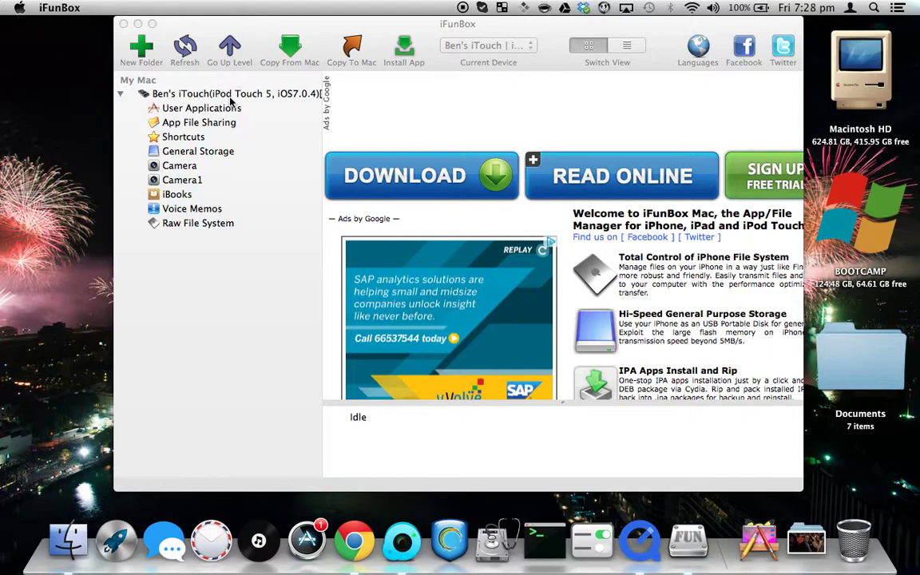
{"action": "left_click", "coordinate": [231, 109]}
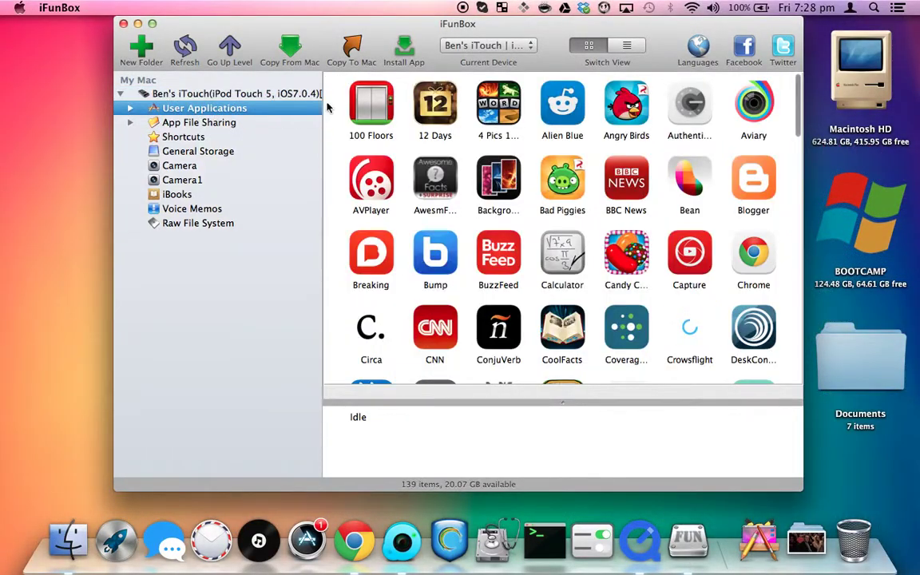
- Start installing an app on the iPod Touch and browse to Mobile Applications inside Music, iTunes, iTunes Media
{"action": "left_click", "coordinate": [405, 50]}
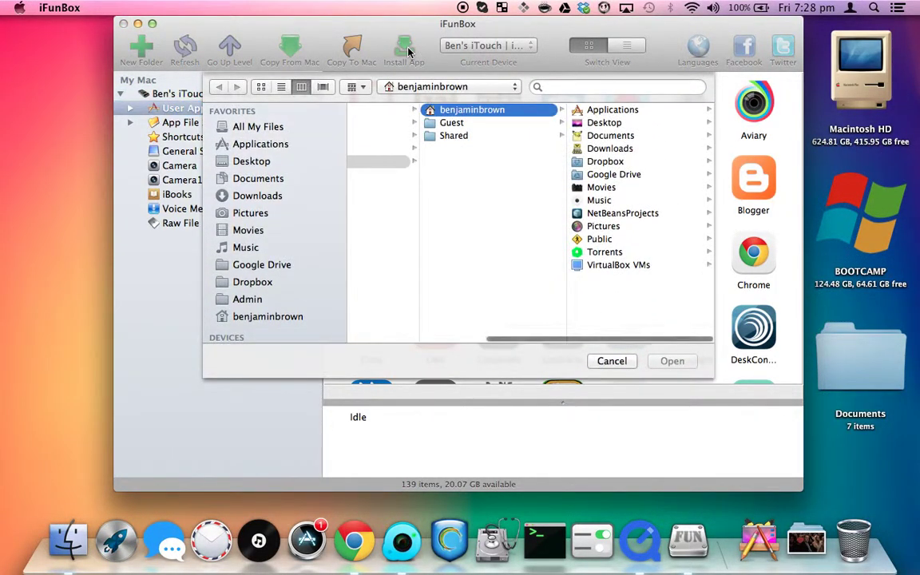
{"action": "left_click", "coordinate": [245, 250]}
{"action": "left_click", "coordinate": [404, 149]}
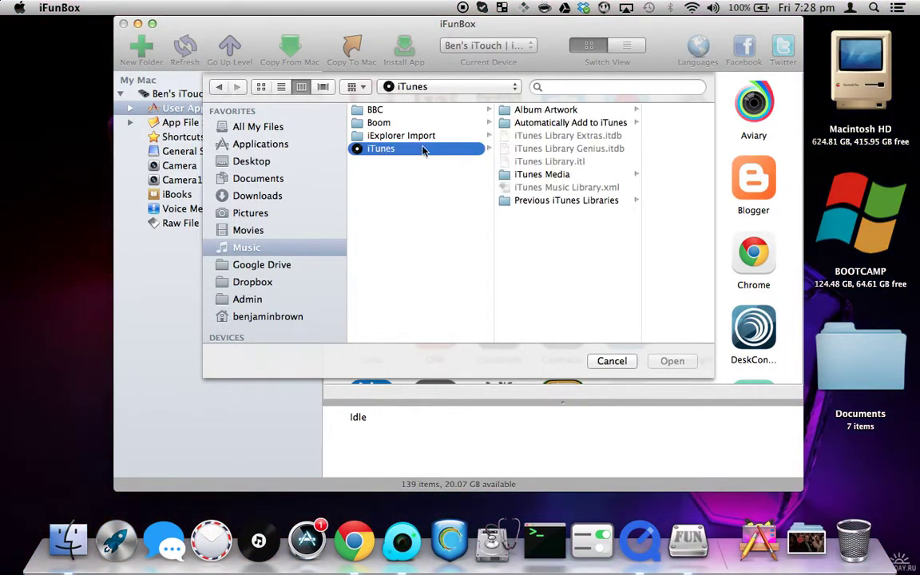
{"action": "left_click", "coordinate": [540, 175]}
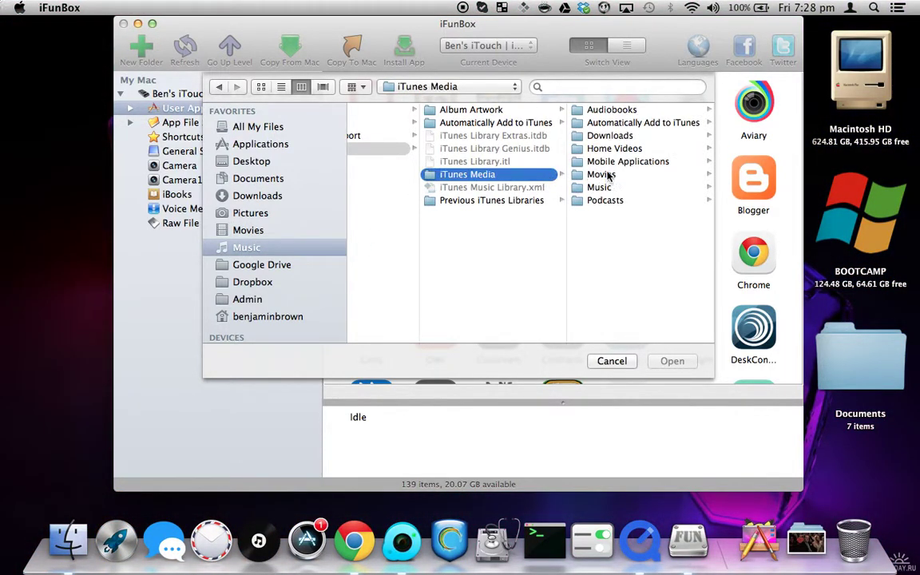
{"action": "left_click", "coordinate": [615, 162]}
- Choose WhatsApp 2.11.7.ipa from the mobile applications and install it on the iPod Touch
{"action": "key", "text": "w"}
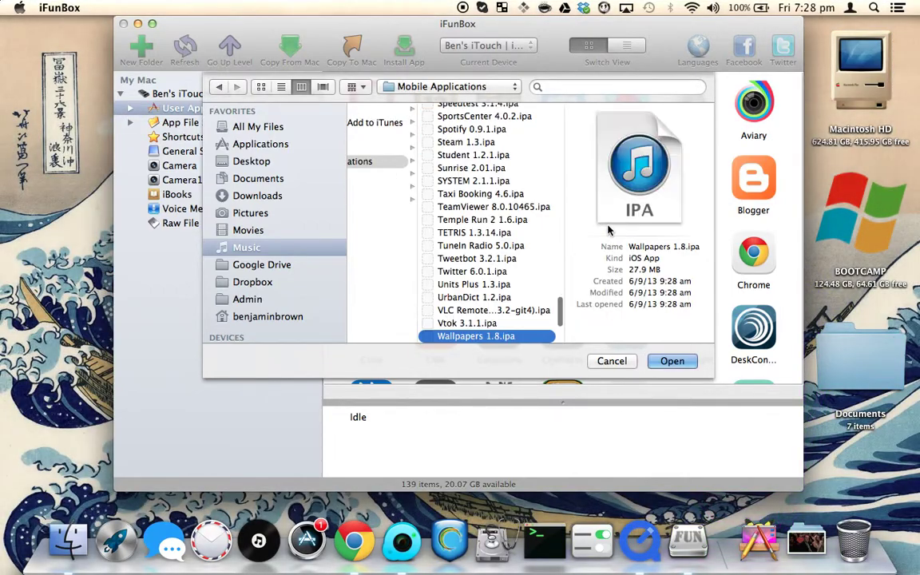
{"action": "scroll", "coordinate": [452, 282], "scroll_direction": "down", "scroll_amount": 4}
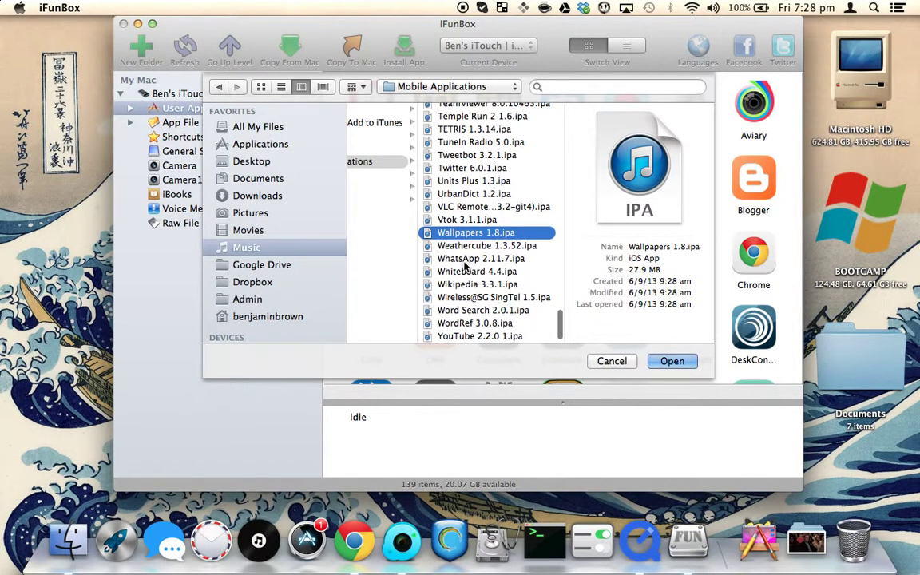
{"action": "left_click", "coordinate": [466, 259]}
{"action": "key", "text": "Return"}
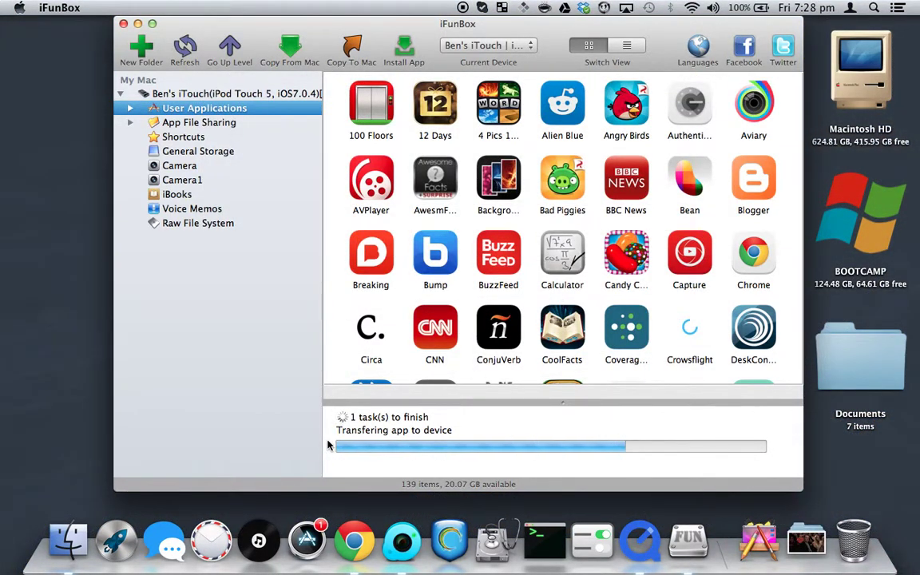
- Move the iFunBox window aside to uncover the desktop's Library folder, and open the installed WhatsApp's app folder
{"action": "scroll", "coordinate": [537, 362], "scroll_direction": "down", "scroll_amount": 15}
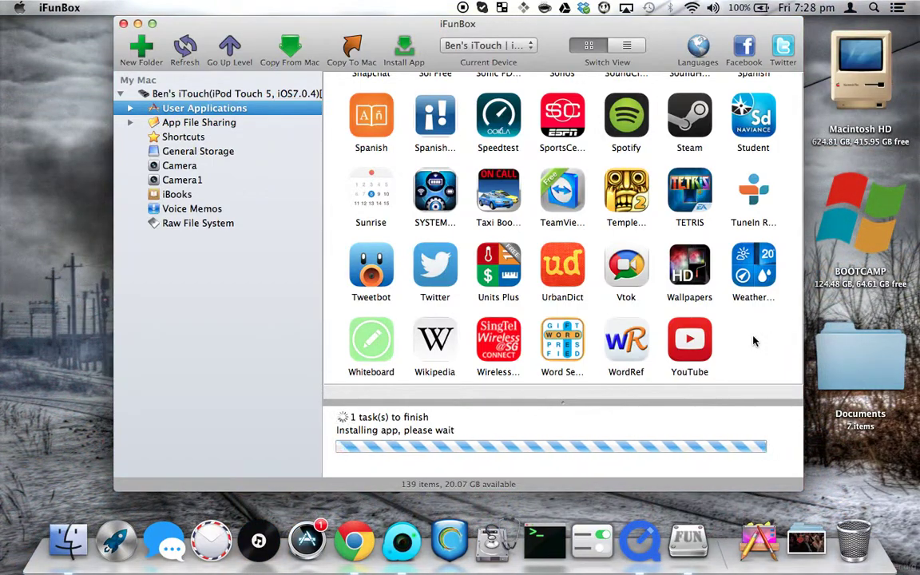
{"action": "scroll", "coordinate": [754, 342], "scroll_direction": "down", "scroll_amount": 1}
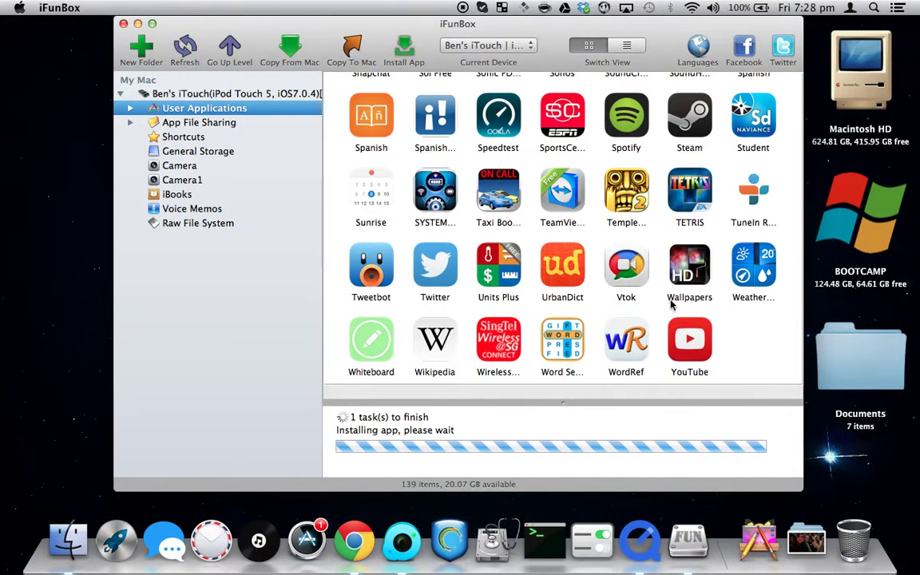
{"action": "left_click_drag", "start_coordinate": [639, 21], "coordinate": [532, 24]}
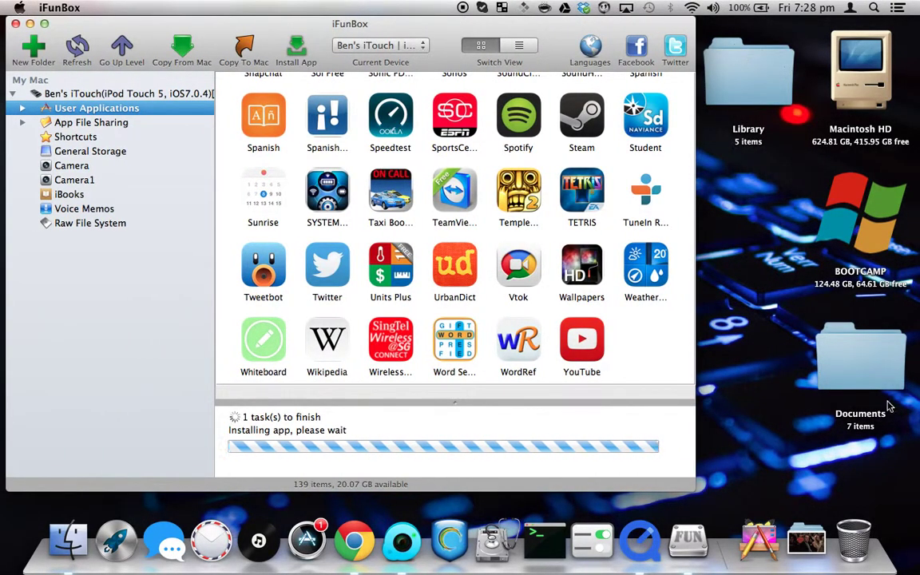
{"action": "scroll", "coordinate": [640, 290], "scroll_direction": "down", "scroll_amount": 1}
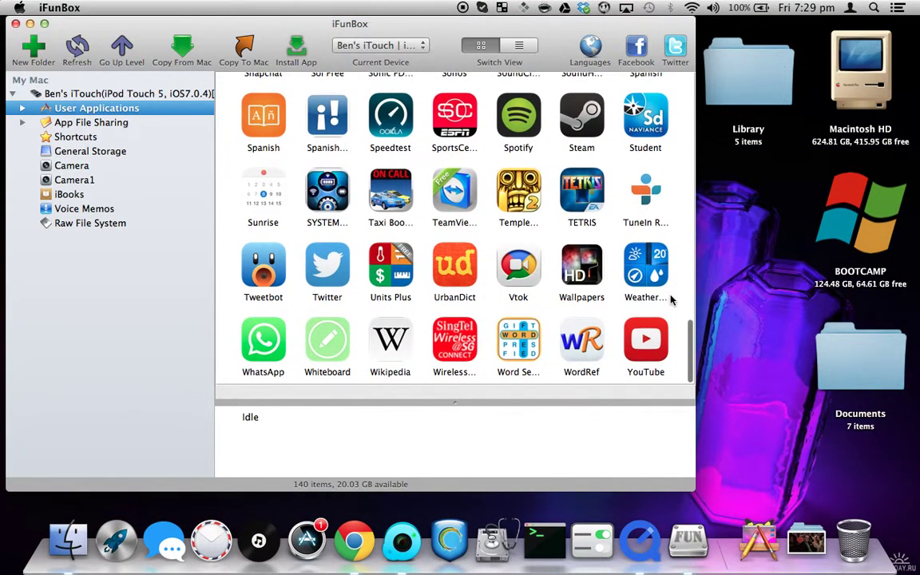
{"action": "double_click", "coordinate": [260, 340]}
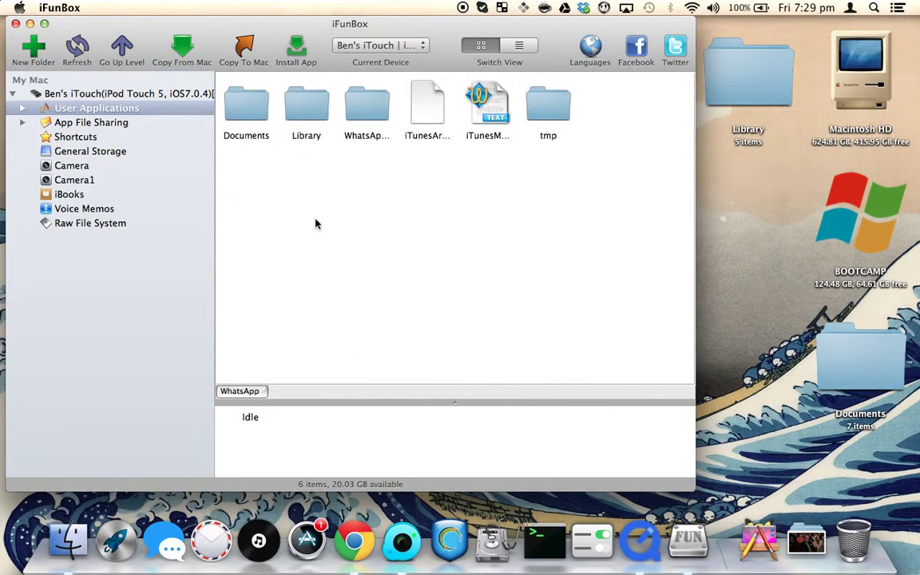
{"action": "left_click", "coordinate": [252, 106]}
{"action": "left_click", "coordinate": [306, 112], "text": "super"}
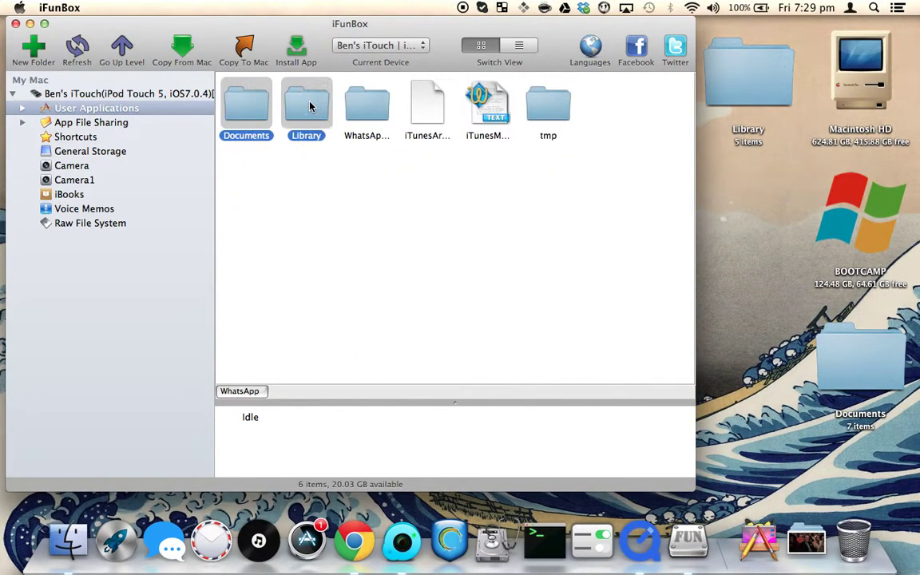
{"action": "left_click", "coordinate": [319, 209]}
{"action": "left_click", "coordinate": [174, 48]}
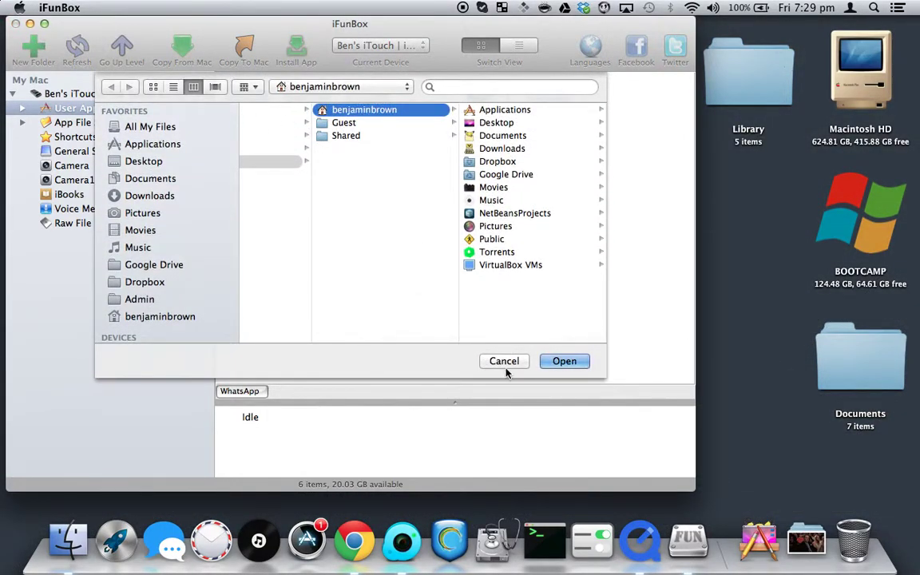
{"action": "left_click", "coordinate": [504, 361]}
- Copy the Documents and Library folders from the Mac's Desktop into WhatsApp's app folder on the iPod Touch
{"action": "left_click", "coordinate": [201, 49]}
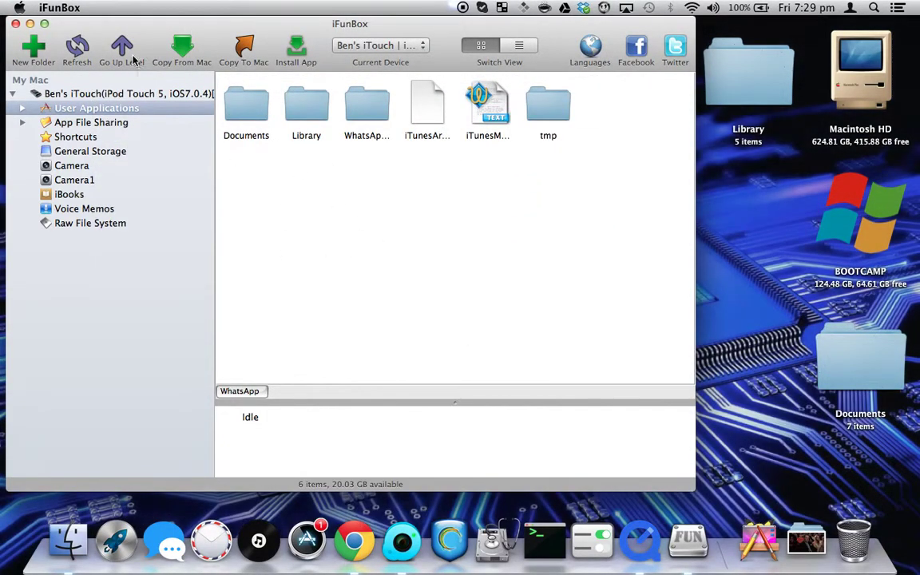
{"action": "left_click", "coordinate": [151, 160]}
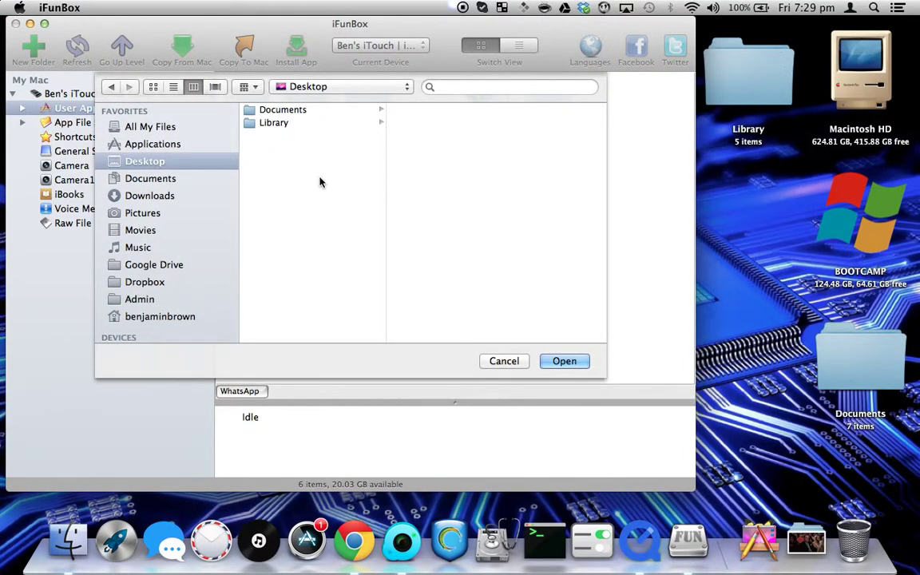
{"action": "left_click", "coordinate": [282, 111]}
{"action": "left_click", "coordinate": [281, 124], "text": "shift"}
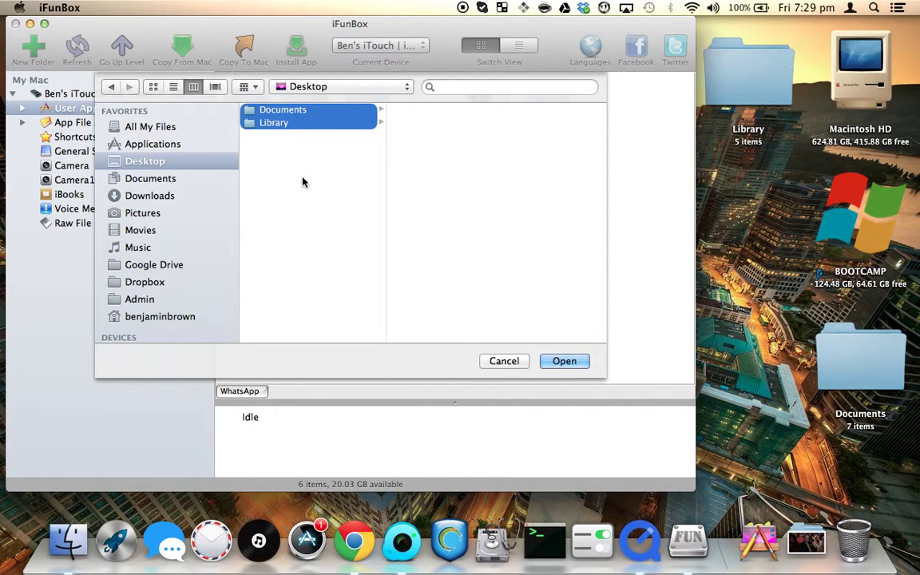
{"action": "left_click", "coordinate": [302, 183]}
{"action": "left_click", "coordinate": [281, 112]}
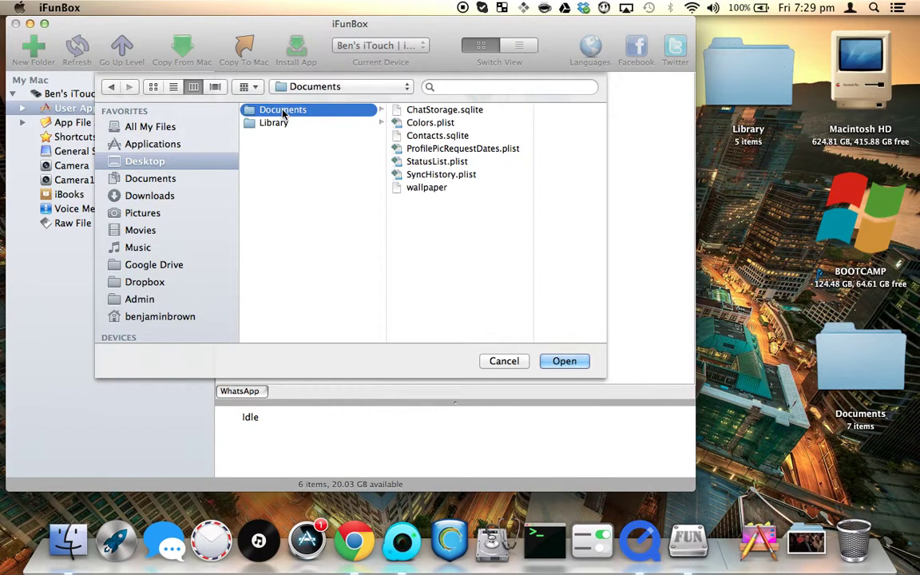
{"action": "left_click", "coordinate": [281, 124], "text": "shift"}
{"action": "key", "text": "Return"}
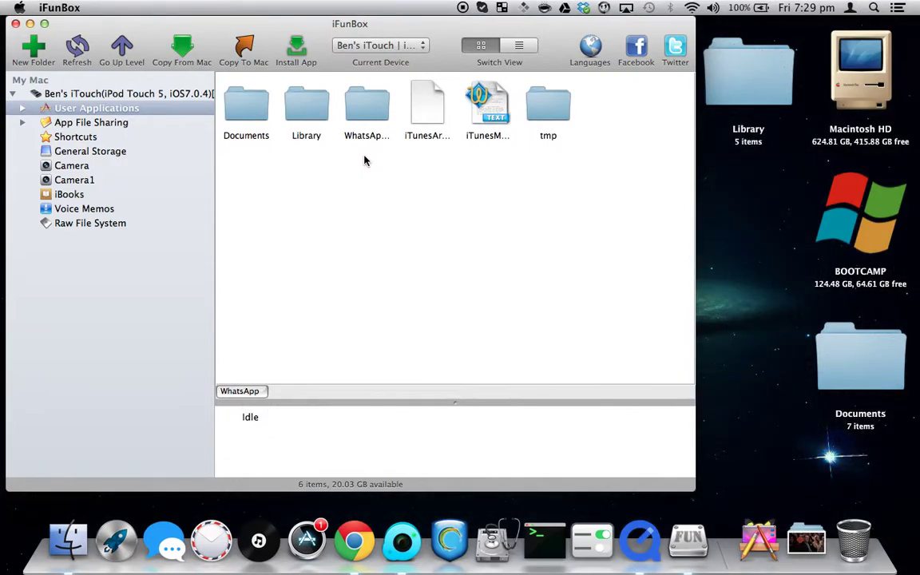
- Quit iFunBox and return to the desktop
{"action": "key", "text": "super+q"}
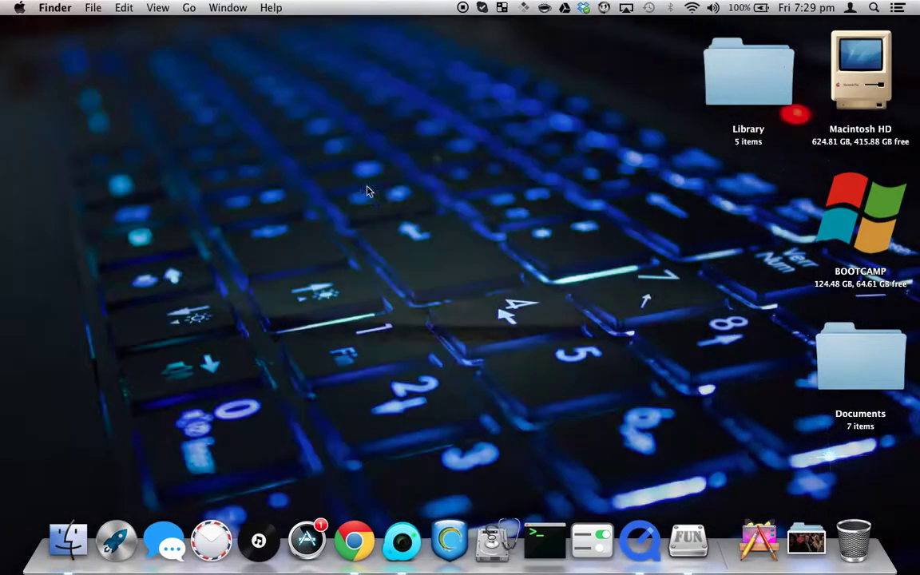
{"action": "left_click", "coordinate": [436, 224]}
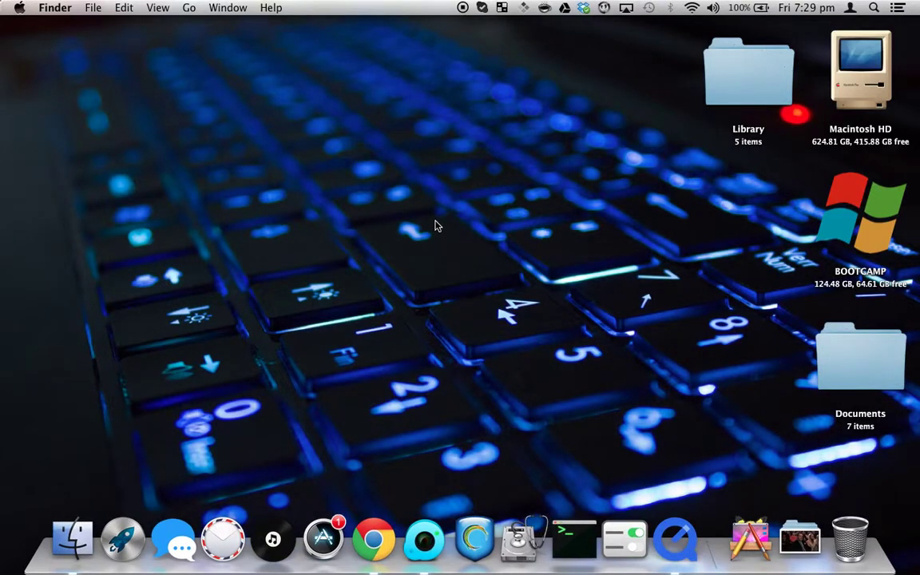